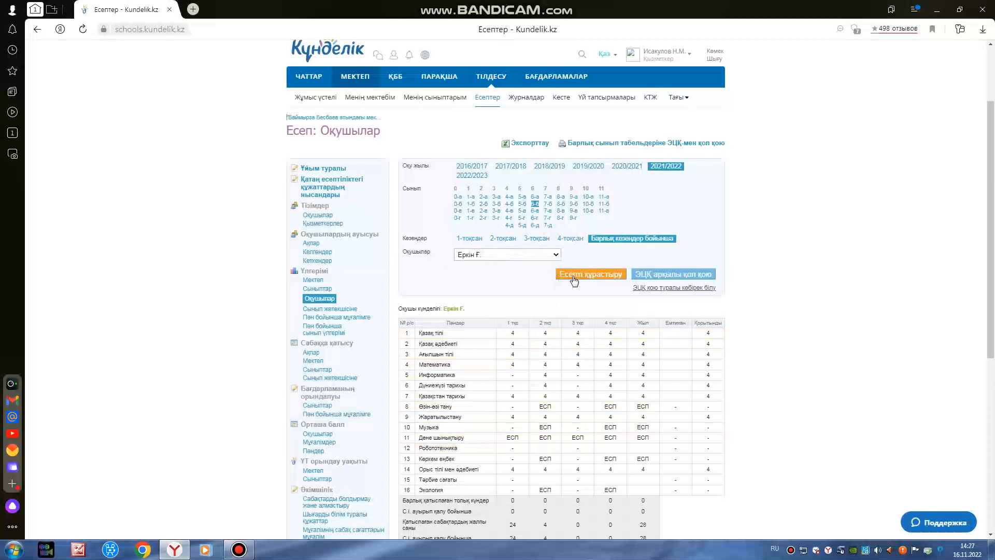
Open the digital signature form for the selected student's yearly report and set the report card number (Табель нөмірі) to 384.
scroll(479, 461, "down", 2)
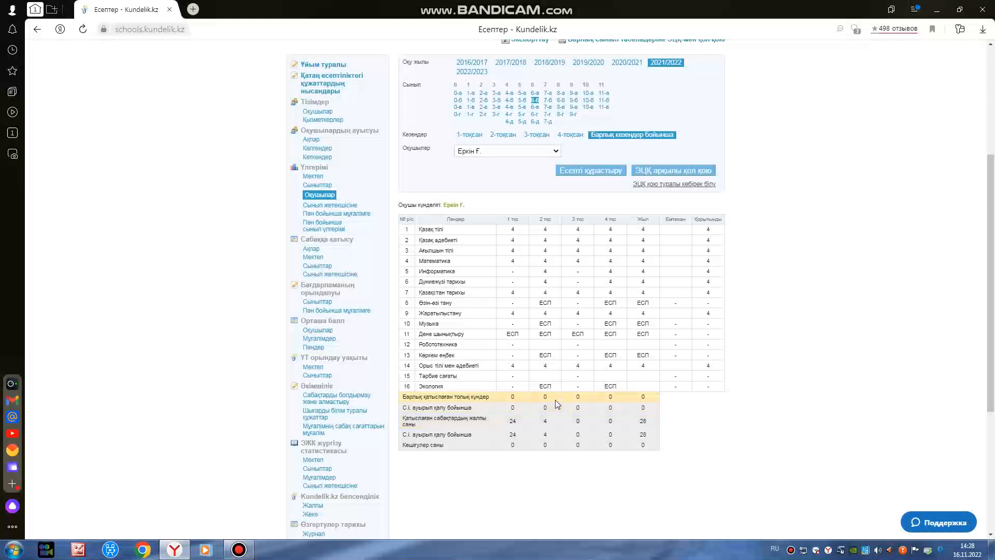
scroll(557, 404, "up", 2)
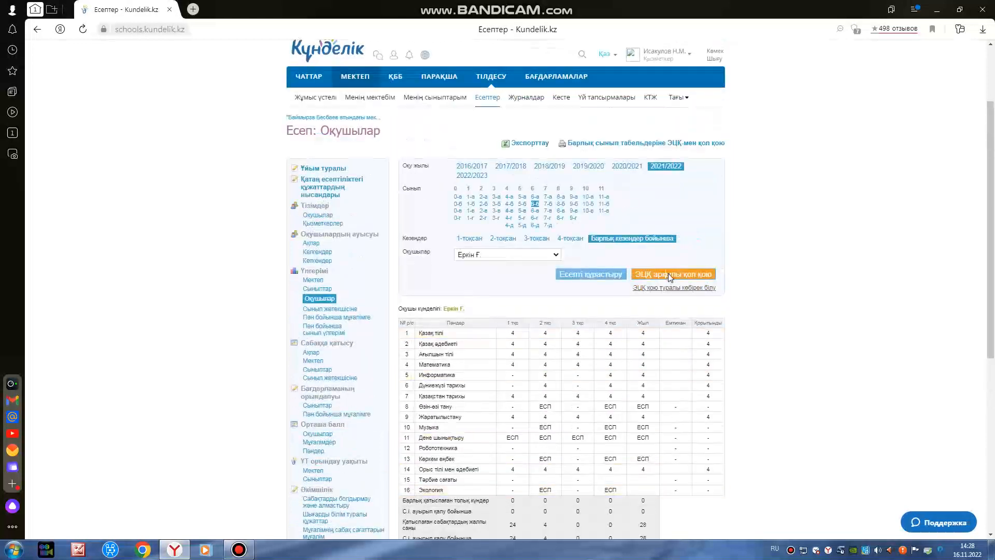
left_click(668, 274)
left_click(239, 199)
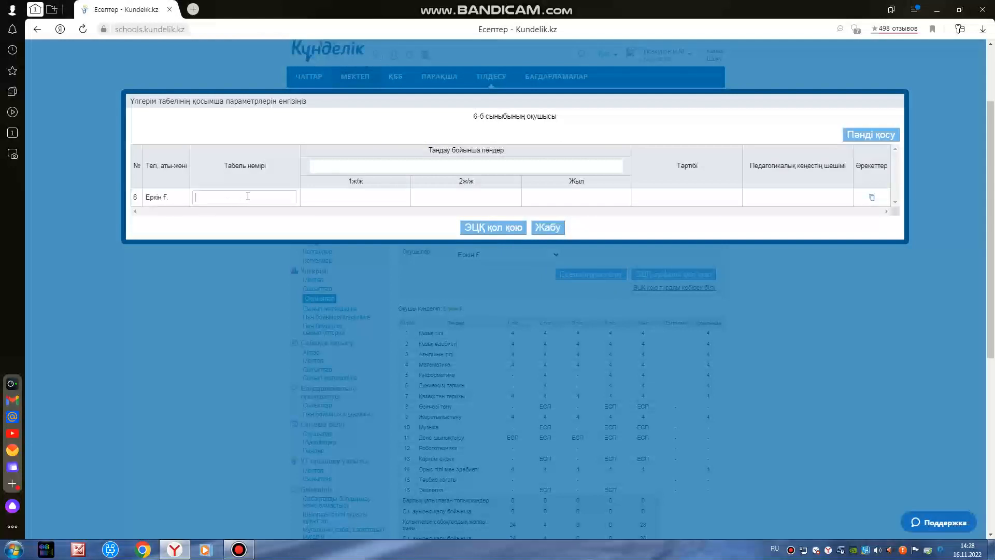
left_click(415, 167)
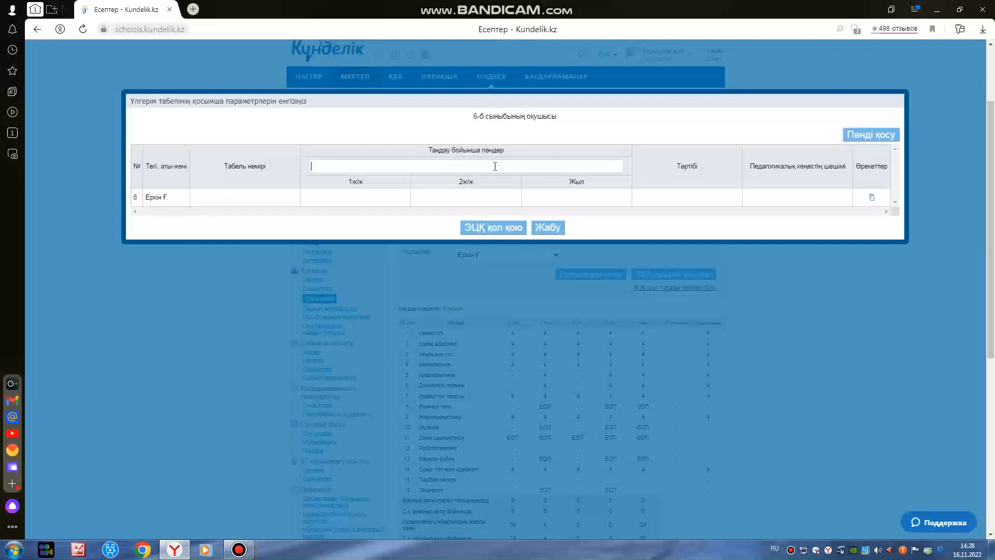
left_click(250, 196)
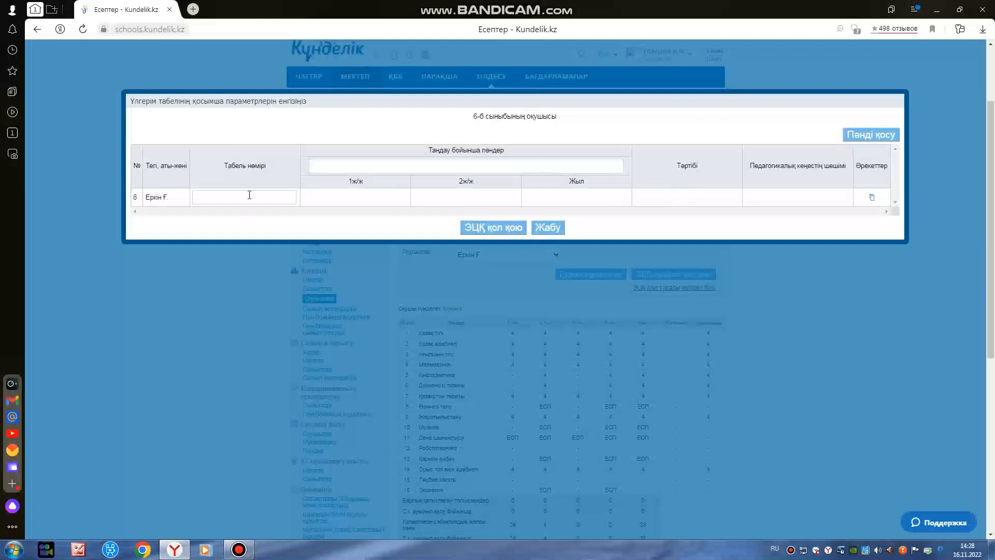
left_click(239, 549)
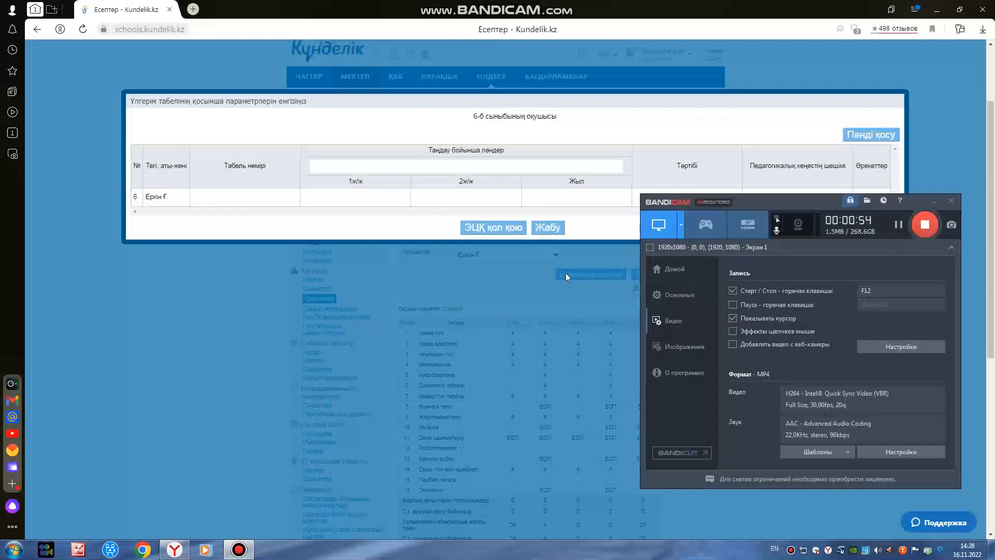
left_click(230, 197)
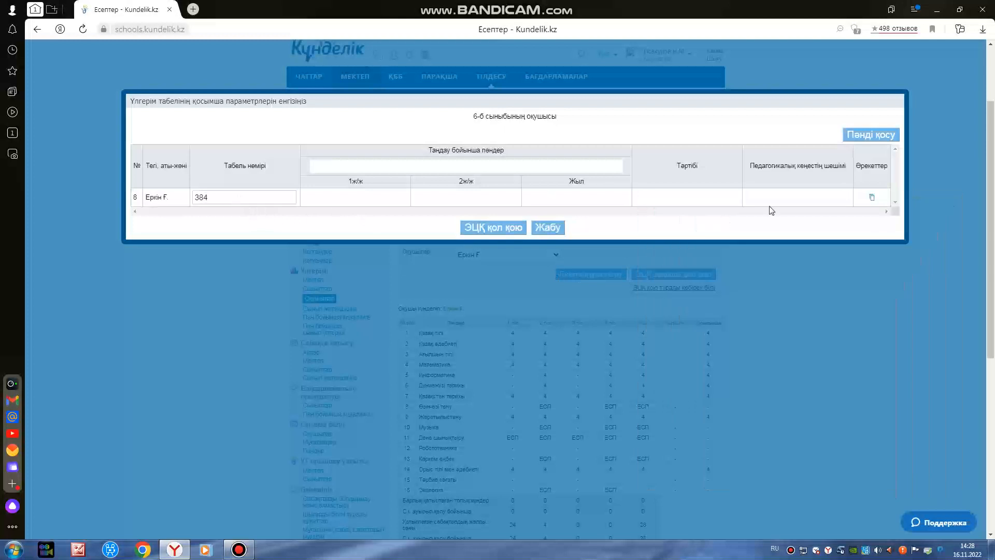
Set the student's conduct (Тәртібі) to "үлгілі", leaving the pedagogical council decision blank.
left_click(709, 195)
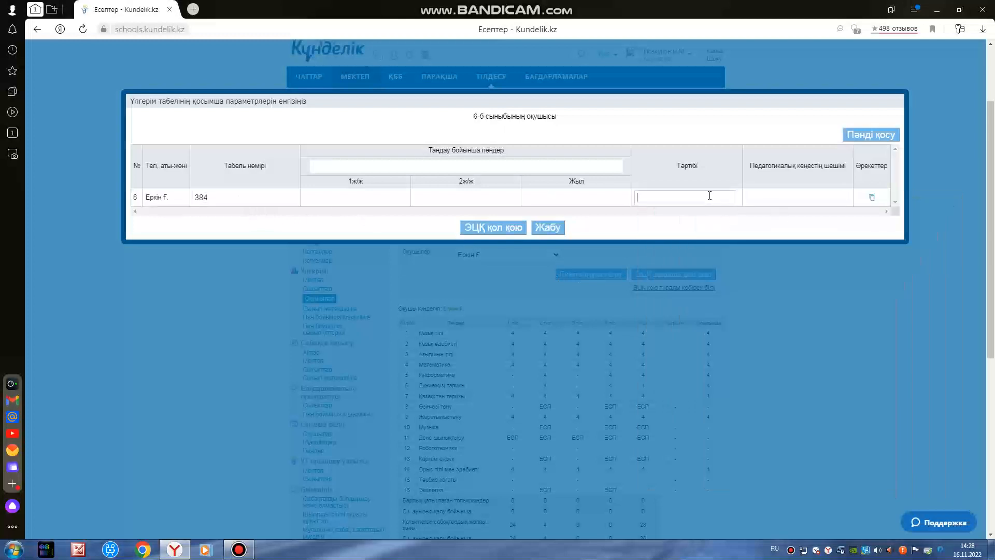
type("8лг3")
key("BackSpace")
key("BackSpace")
key("BackSpace")
key("BackSpace")
key("BackSpace")
left_click(772, 191)
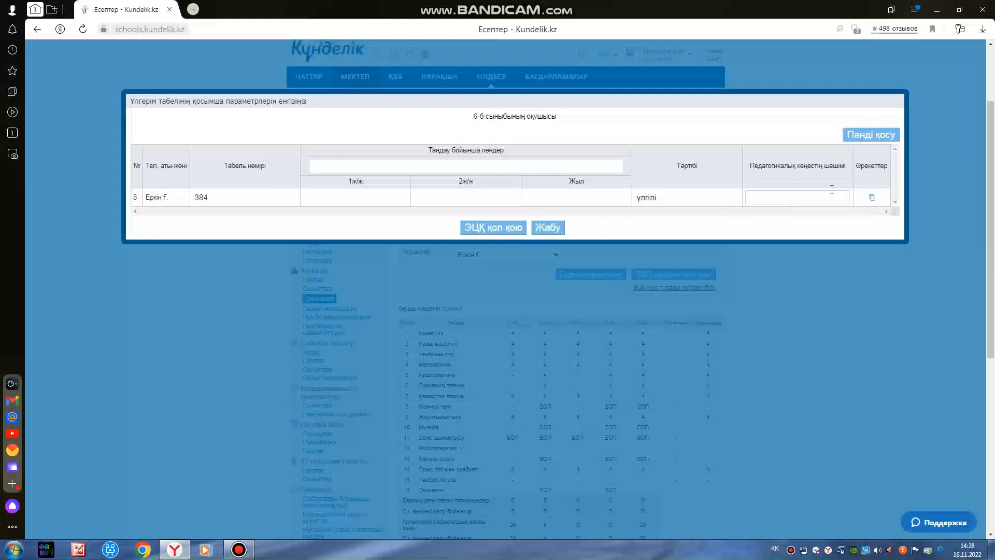
Submit the report card for digital signing and dismiss the tariff update announcement in Documentolog.
left_click(498, 229)
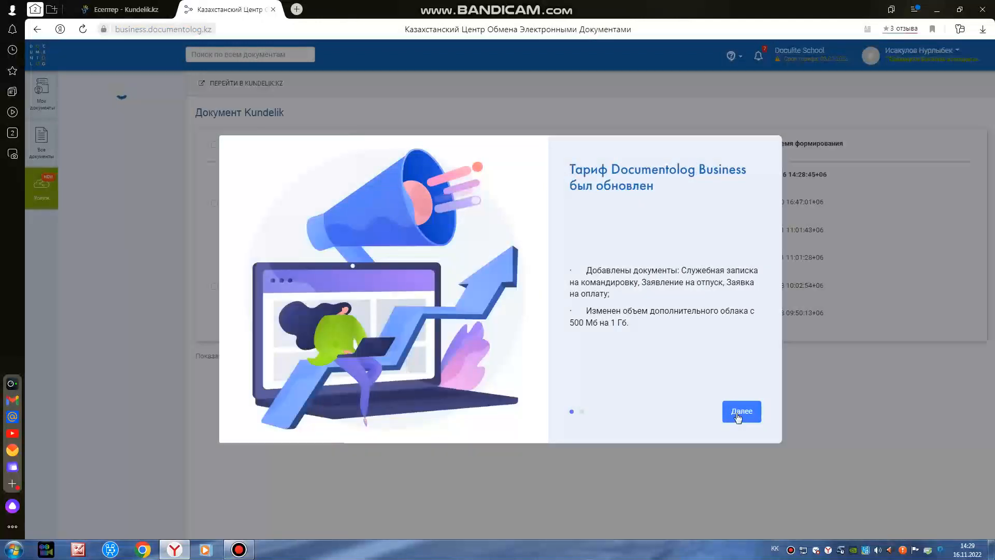
left_click(740, 412)
left_click(738, 414)
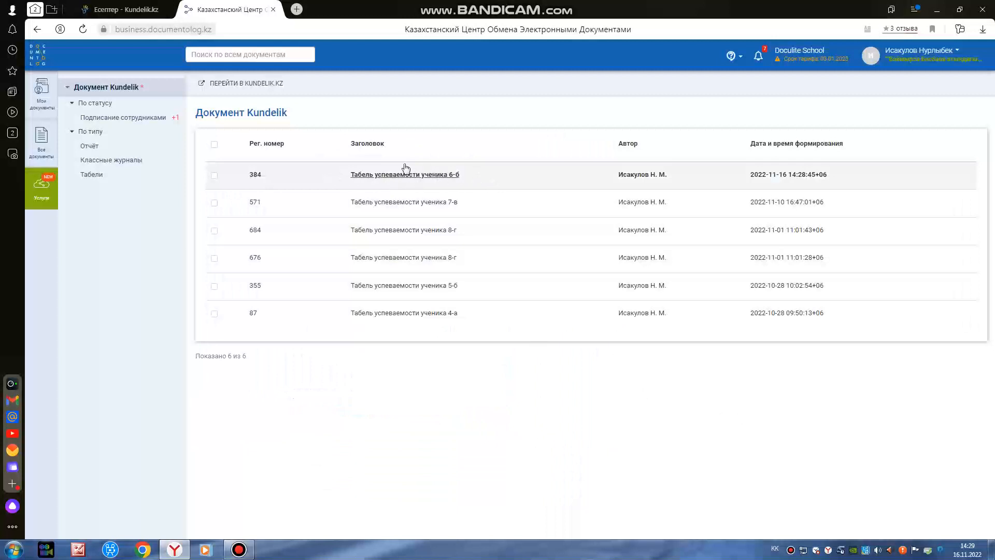
Switch back to Kundelik and close the additional report card parameters form.
left_click(373, 174)
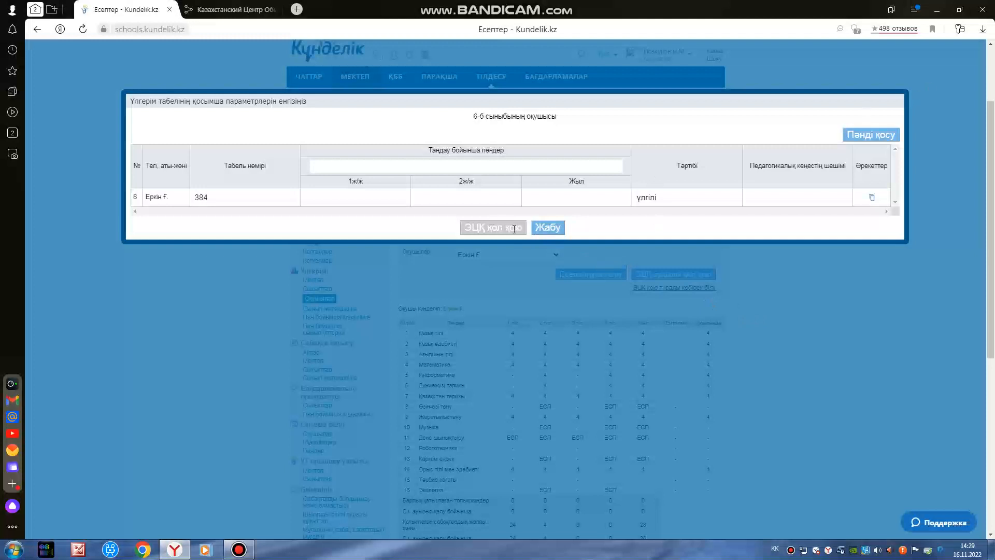
left_click(558, 229)
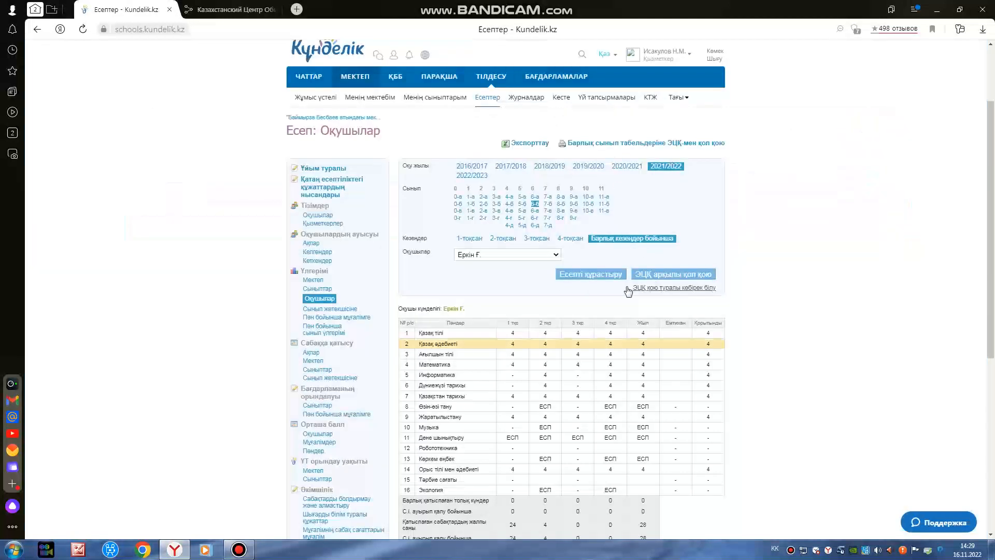
left_click(677, 145)
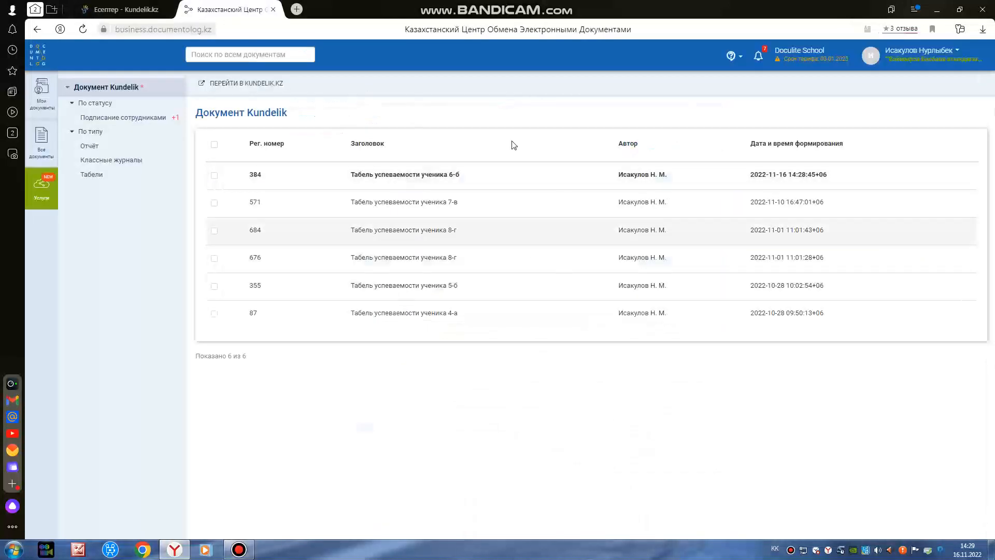
Start signing the 6-б report card number 384 in Documentolog with the key storage type Файл.
left_click(214, 175)
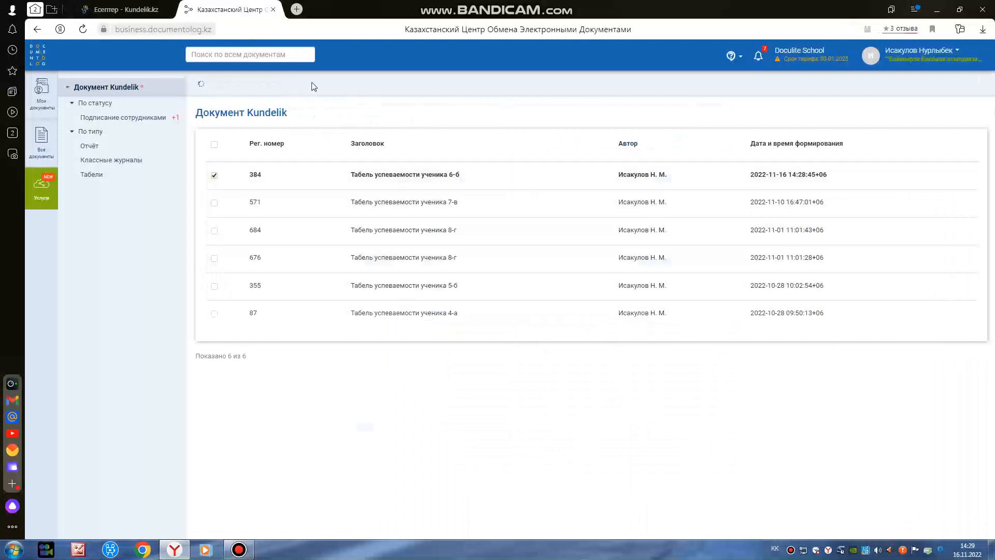
left_click(353, 86)
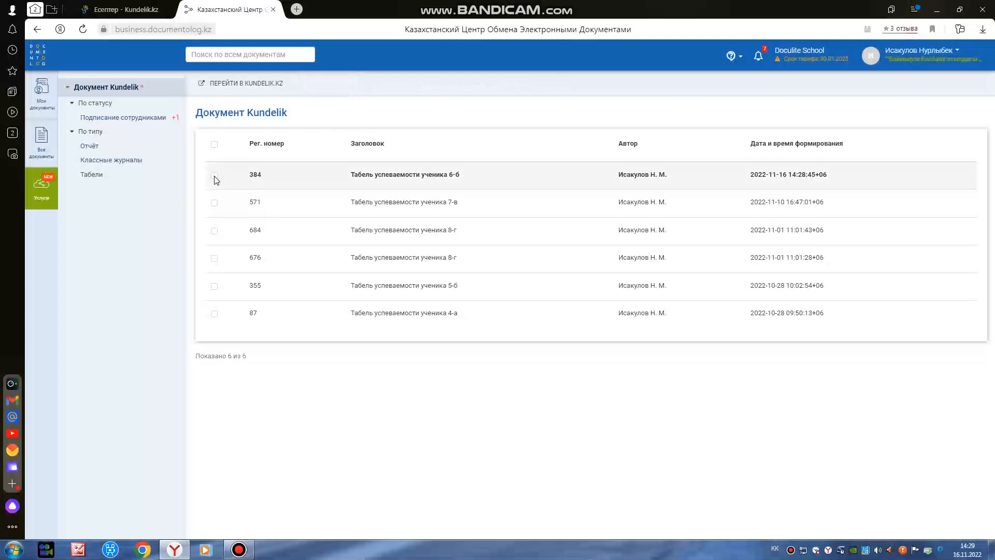
left_click(329, 83)
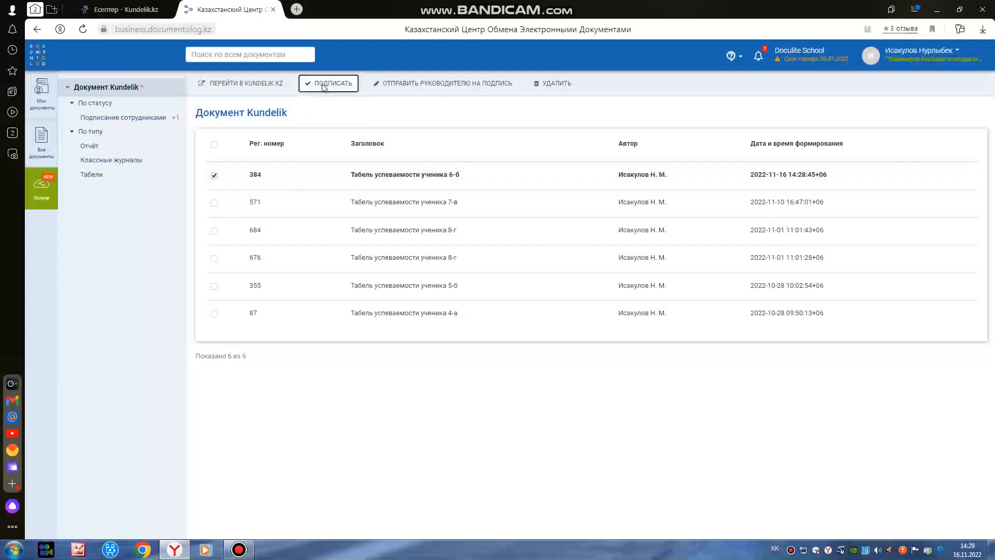
left_click(466, 126)
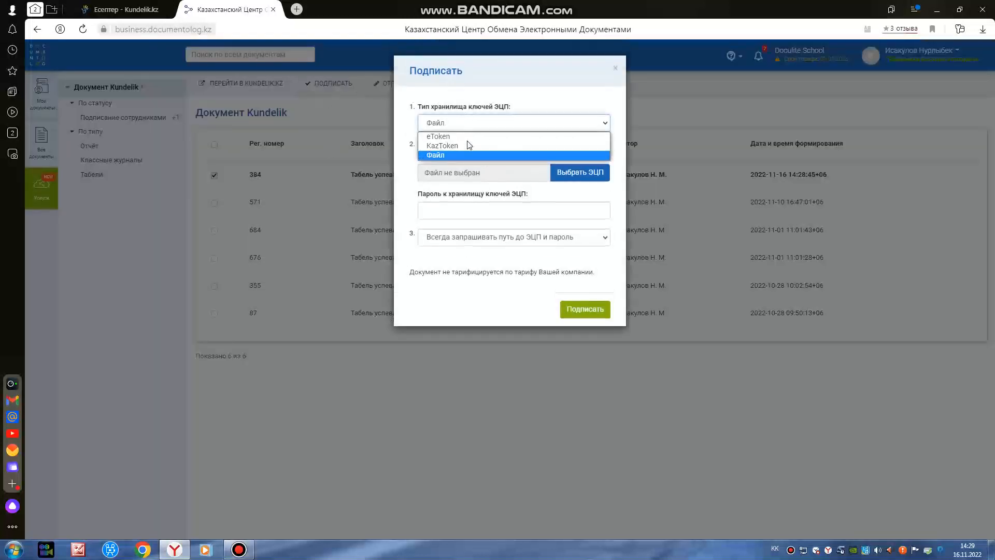
left_click(467, 154)
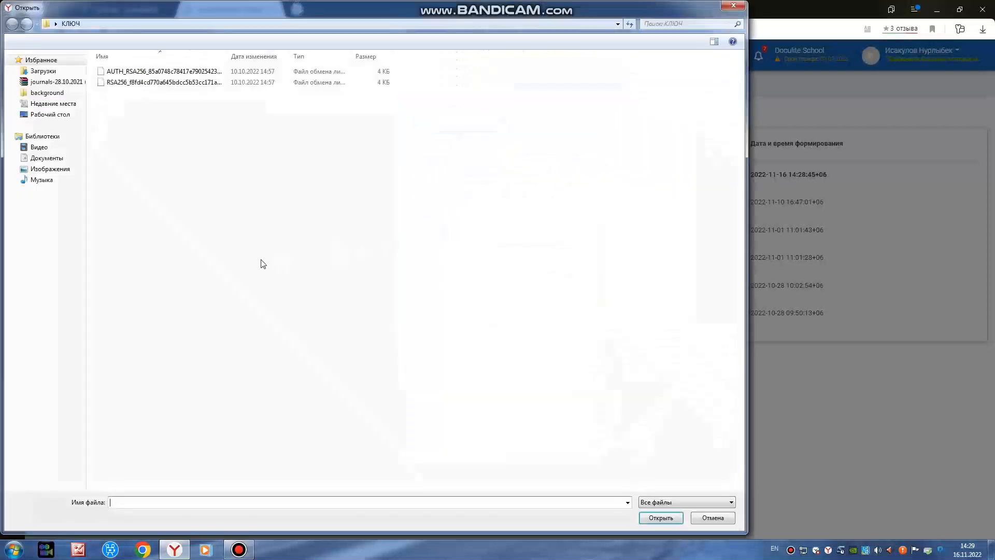
Choose the RSA256 key file from the КЛЮЧ folder on the desktop as the signature file.
left_click(61, 115)
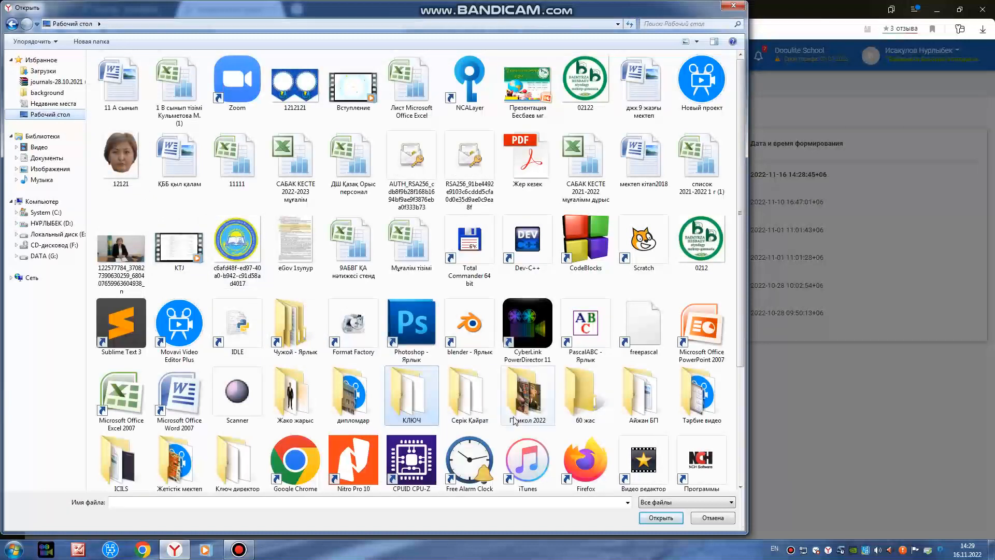
double_click(428, 410)
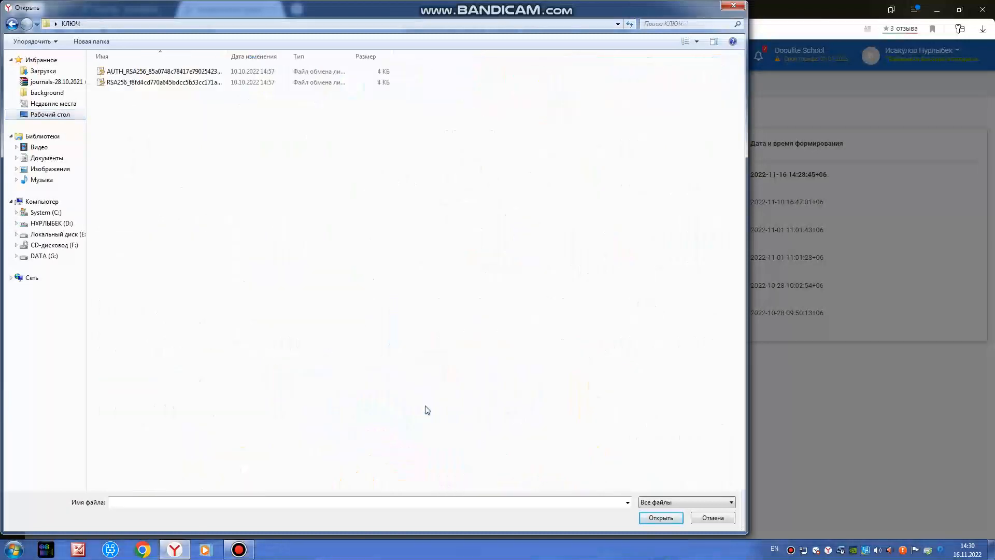
double_click(151, 82)
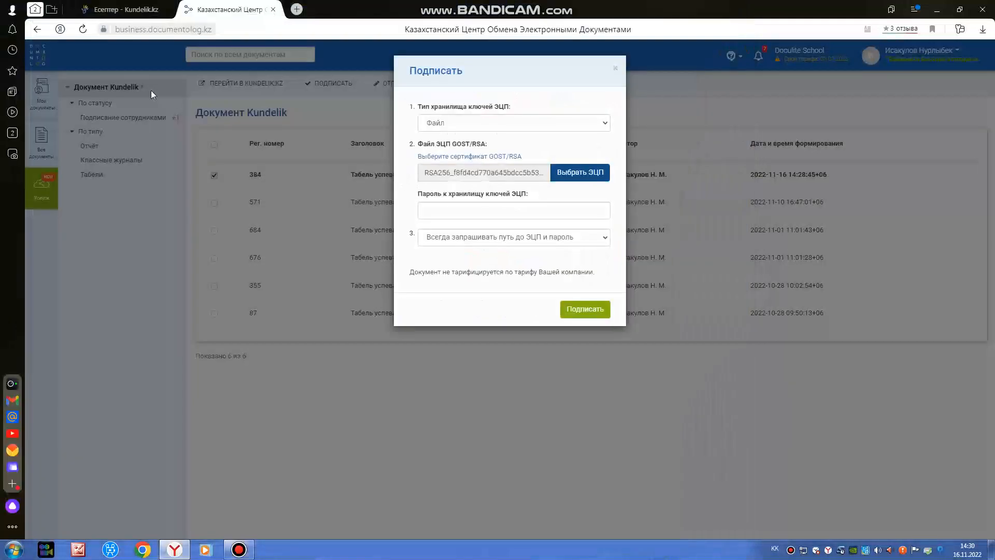
Enter the password for the digital signature key storage.
left_click(437, 211)
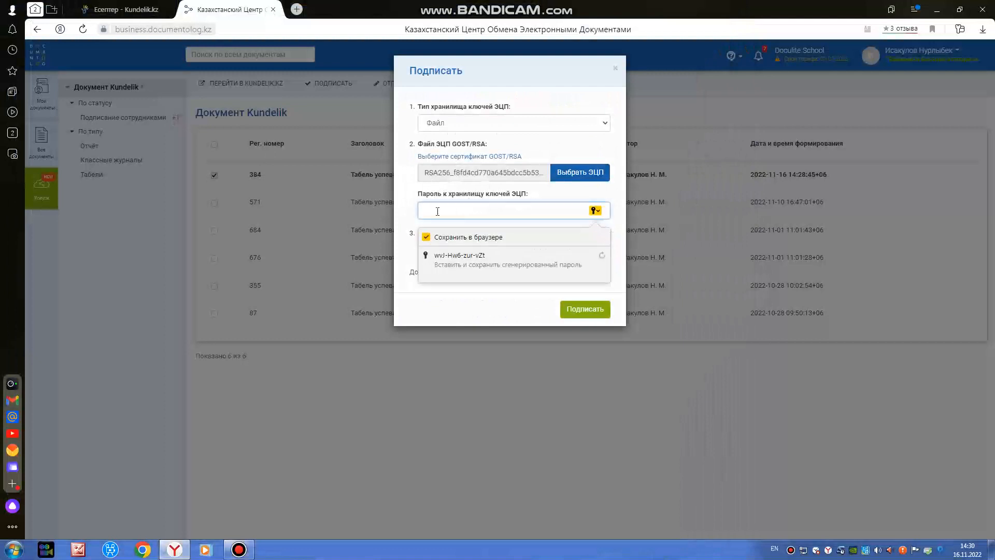
type("*")
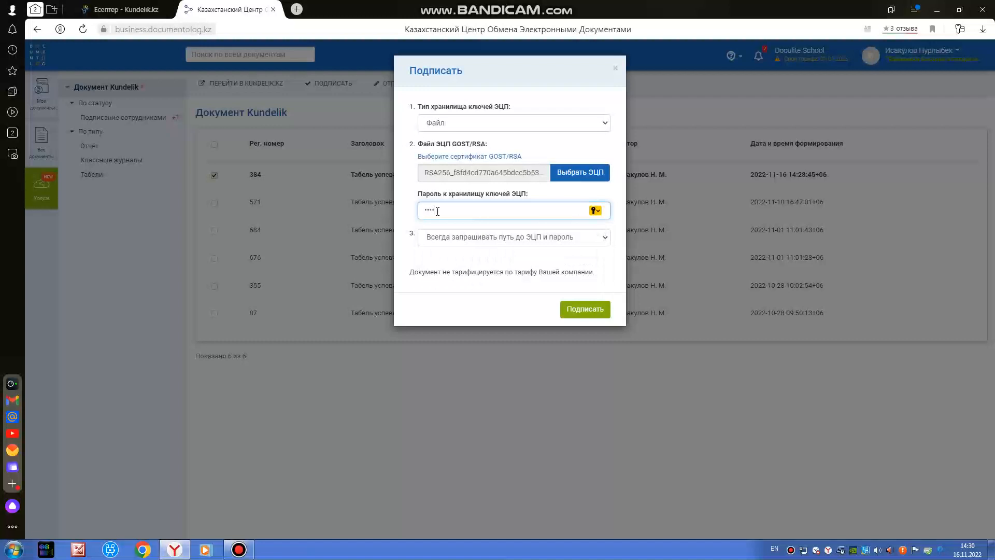
type("******")
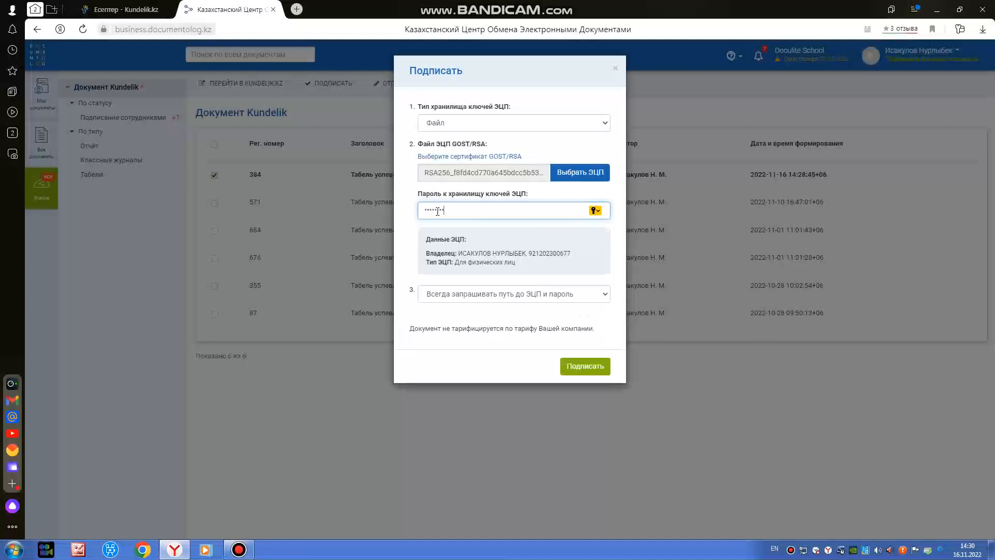
Keep the option "Всегда запрашивать путь до ЭЦП и пароль" and sign the report card.
left_click(493, 299)
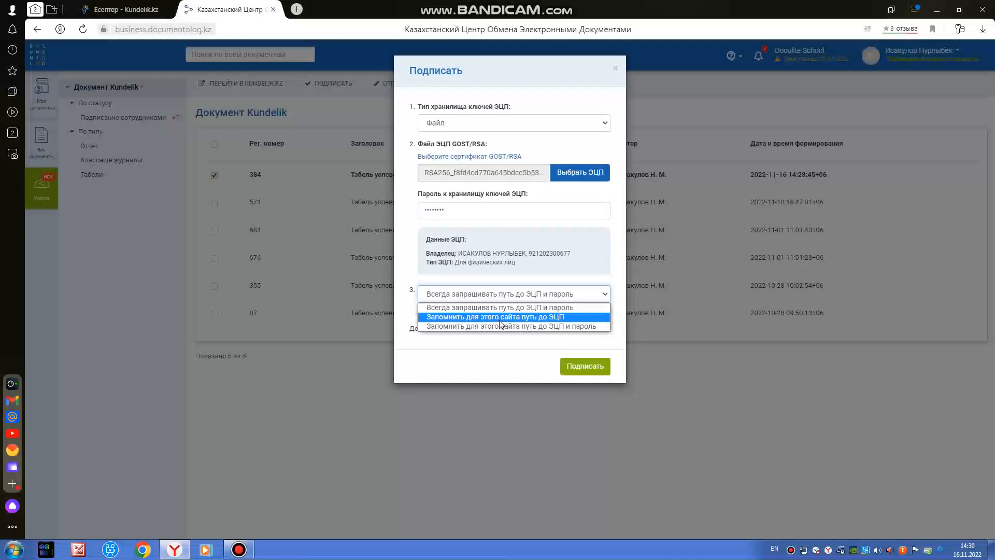
left_click(527, 309)
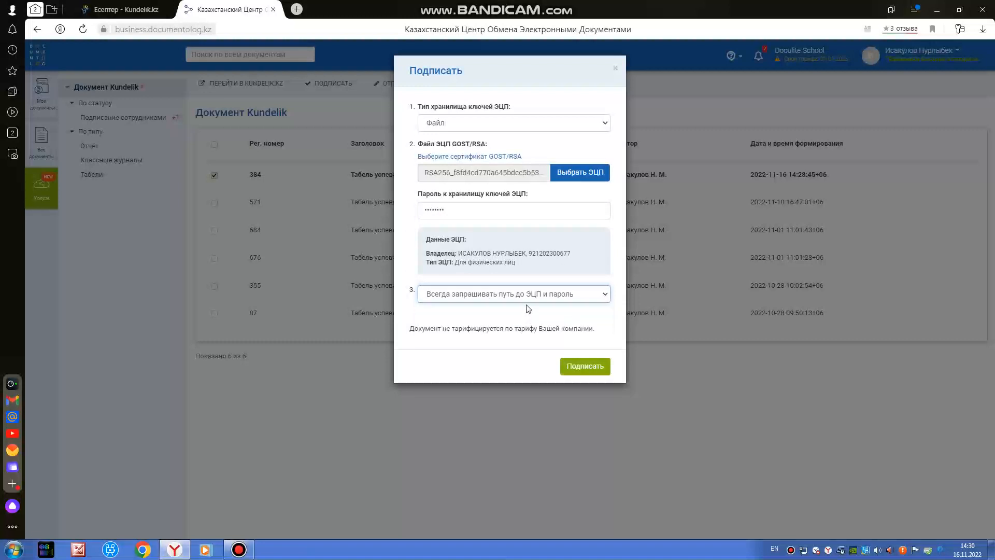
left_click(592, 368)
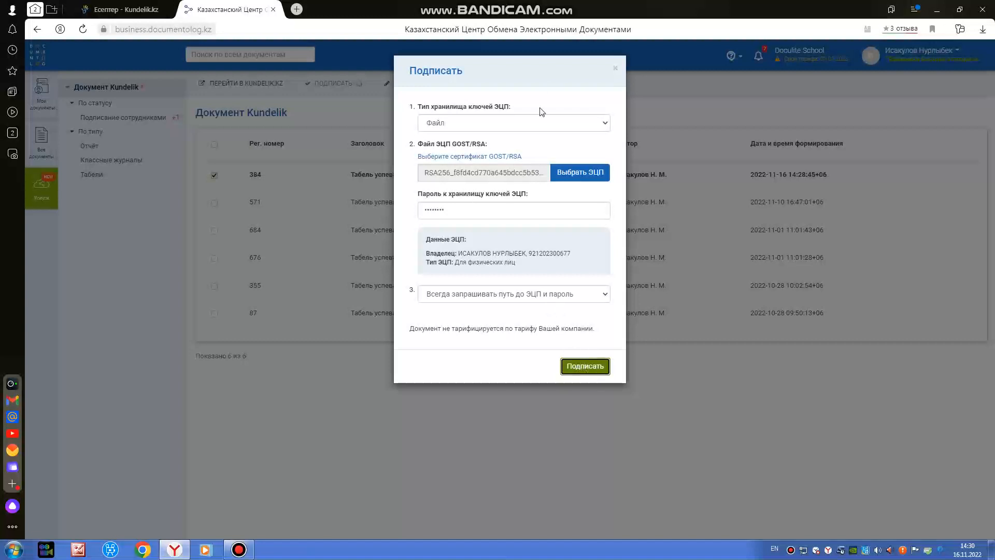
Reload the Documentolog page until the list of Kundelik documents is shown again.
left_click(84, 30)
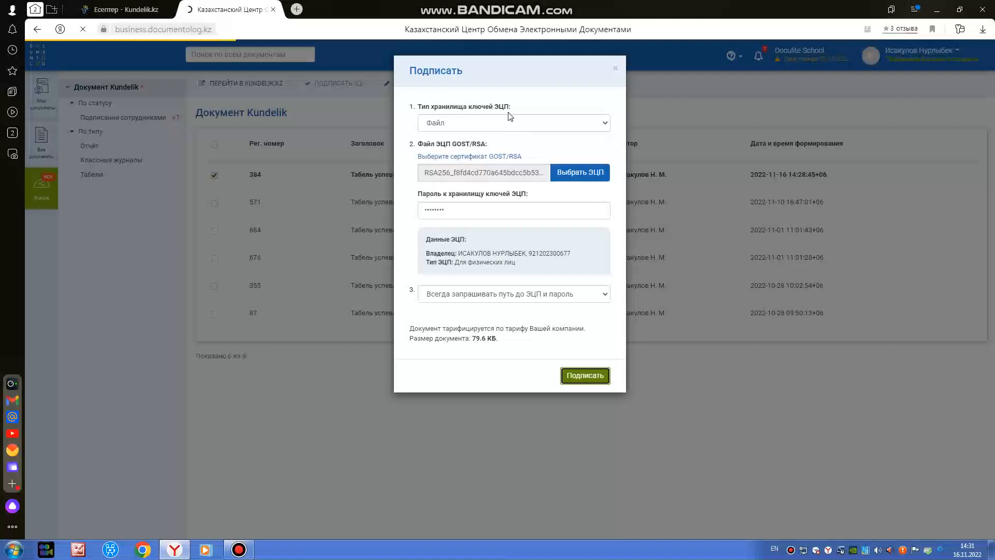
left_click(242, 551)
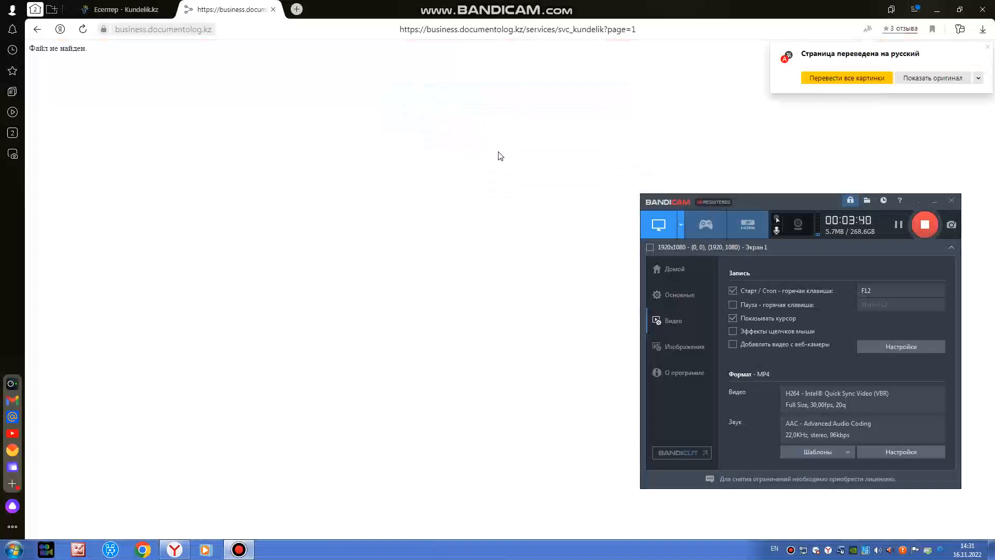
left_click(83, 29)
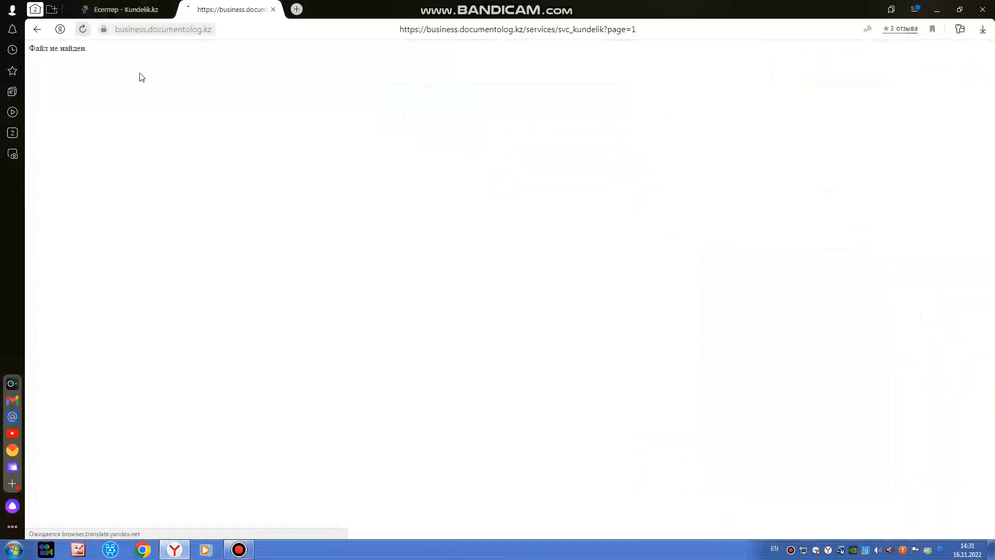
left_click(236, 545)
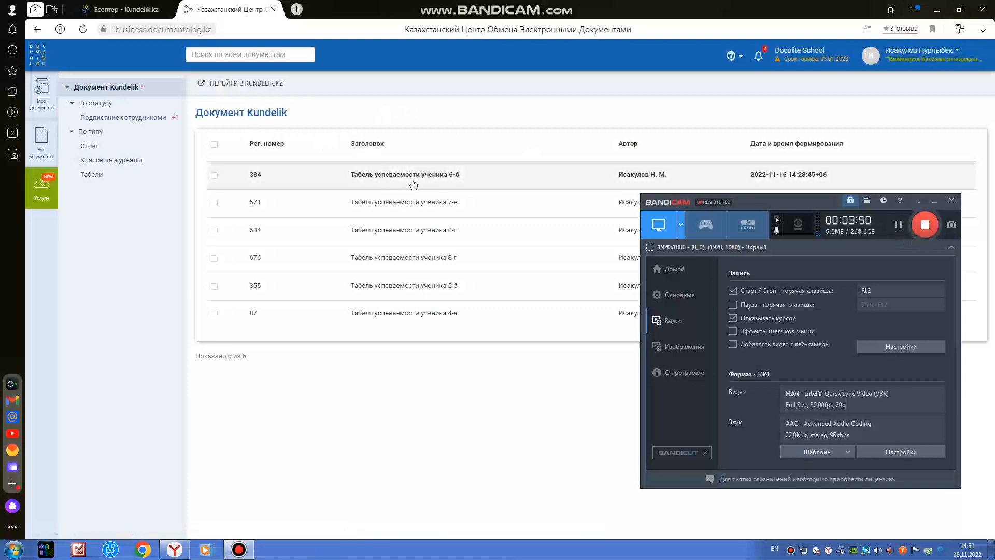
Open the 6-б report card number 384 from the Kundelik document list.
left_click(215, 176)
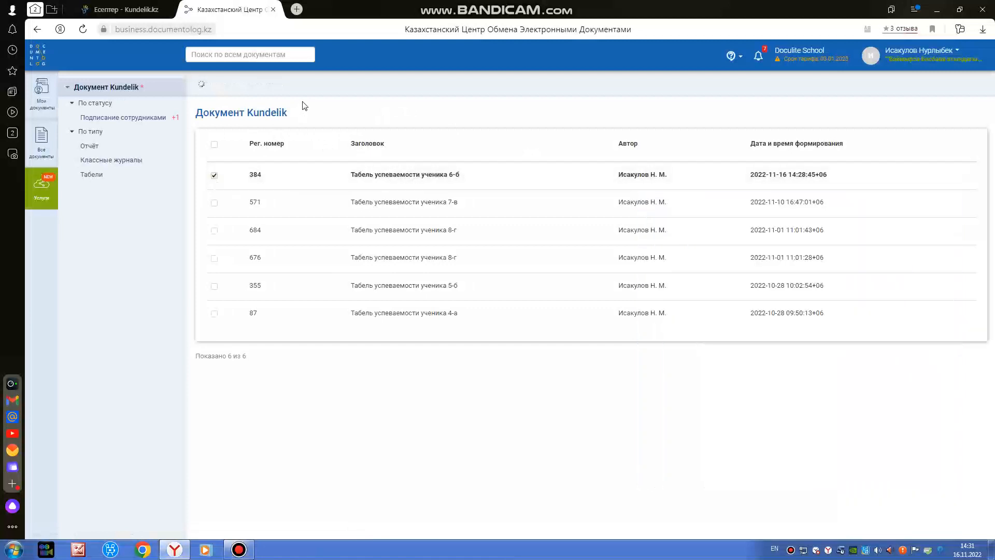
left_click(214, 176)
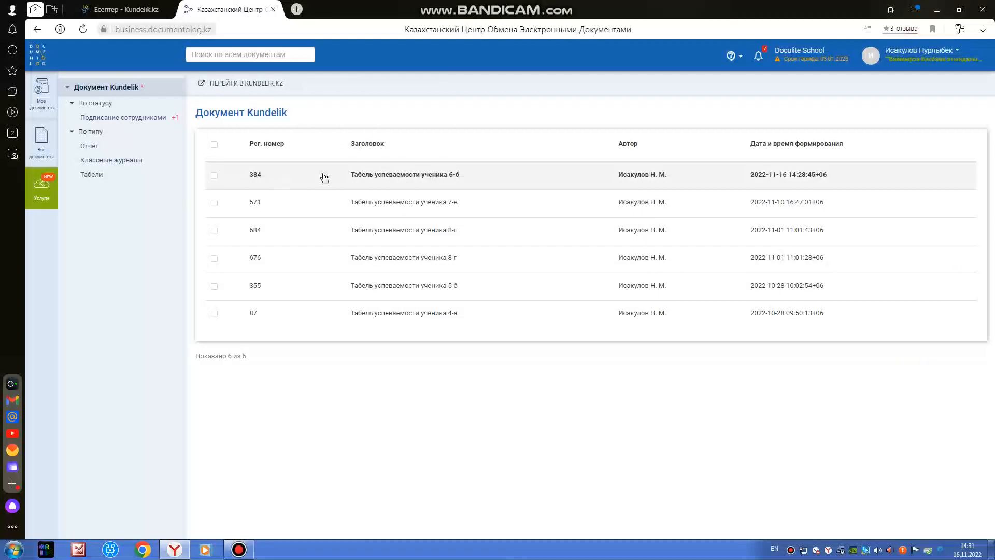
left_click(420, 176)
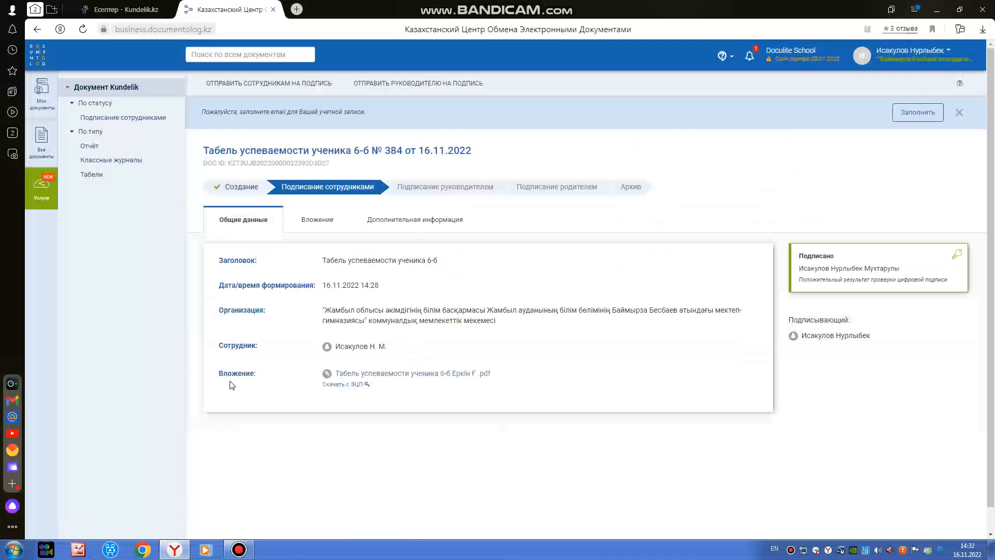
Download the PDF attachment of 6-б report card number 384, and open the downloaded file to review both of its pages.
left_click(460, 379)
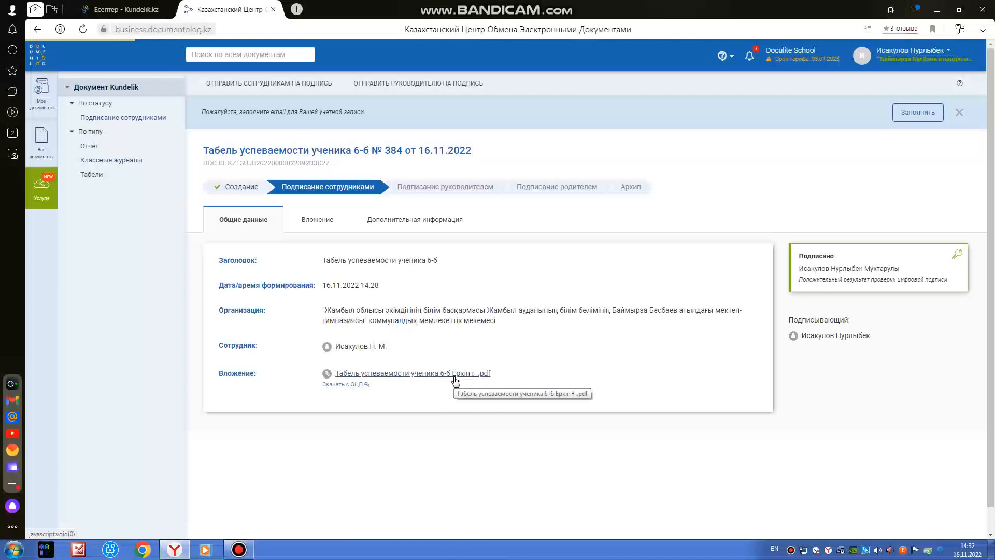
left_click(982, 30)
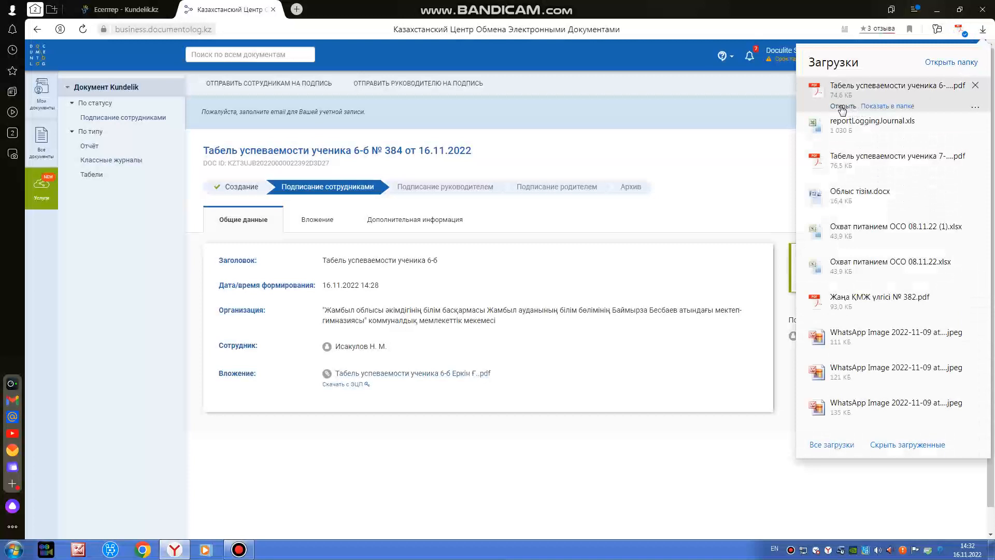
left_click(841, 107)
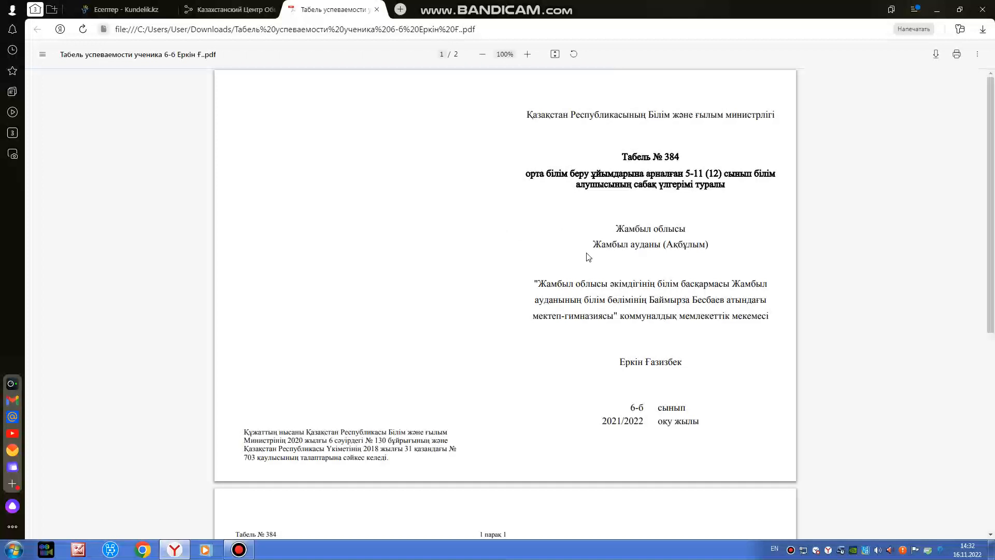
scroll(588, 257, "down", 6)
scroll(570, 306, "up", 1)
scroll(553, 354, "down", 1)
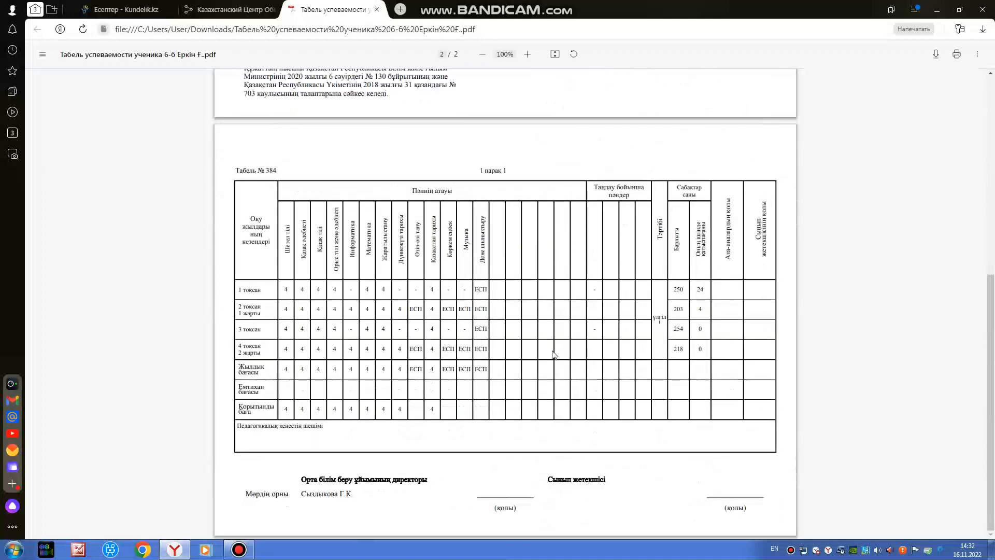
scroll(552, 301, "up", 5)
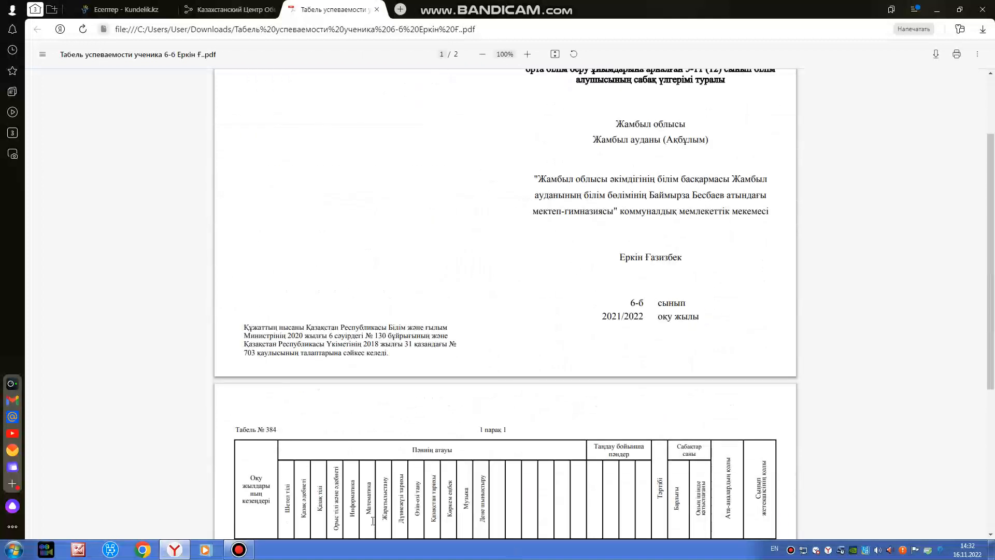
left_click(245, 553)
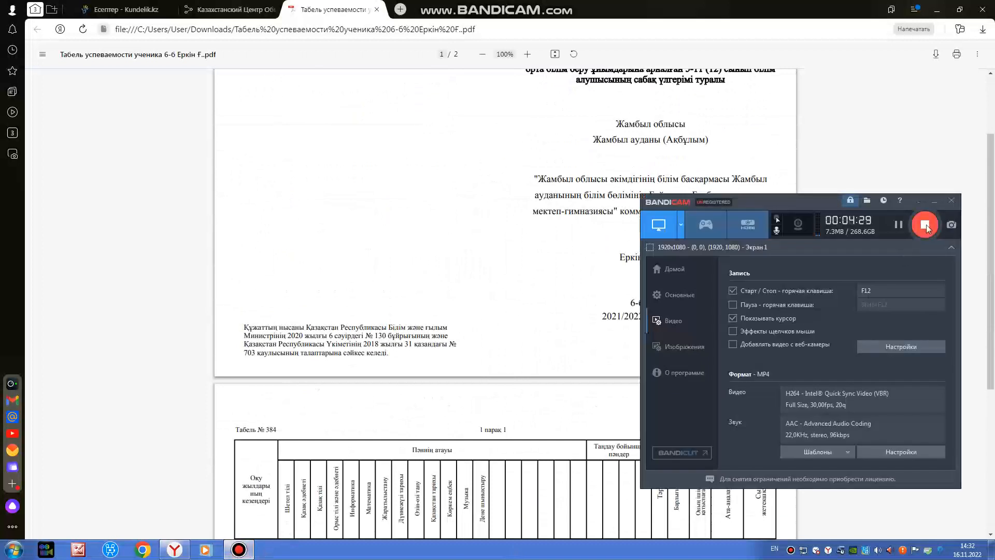